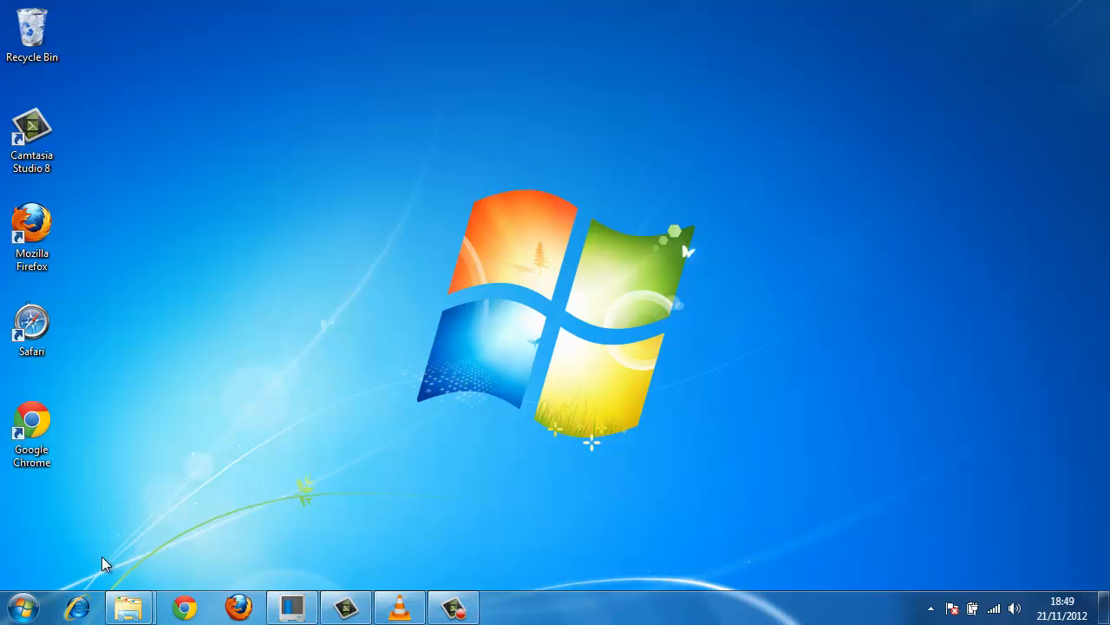
Step: Compress the 'Zip me up' Word document in Documents into a ZIP file via Send to > Compressed folder
{"action": "left_click", "coordinate": [23, 607]}
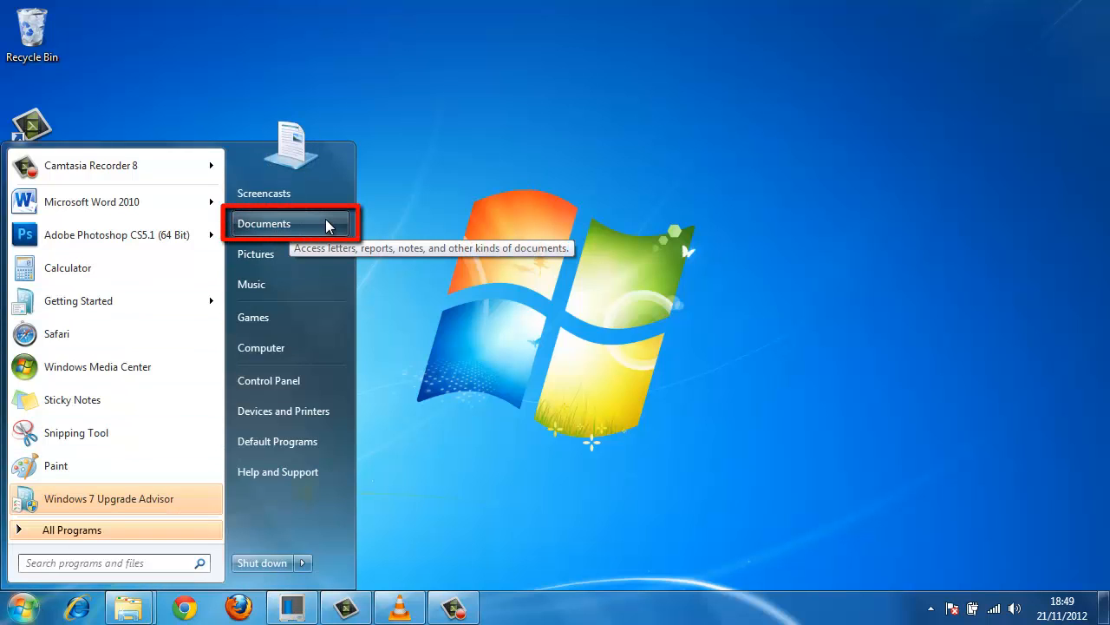
{"action": "left_click", "coordinate": [327, 226]}
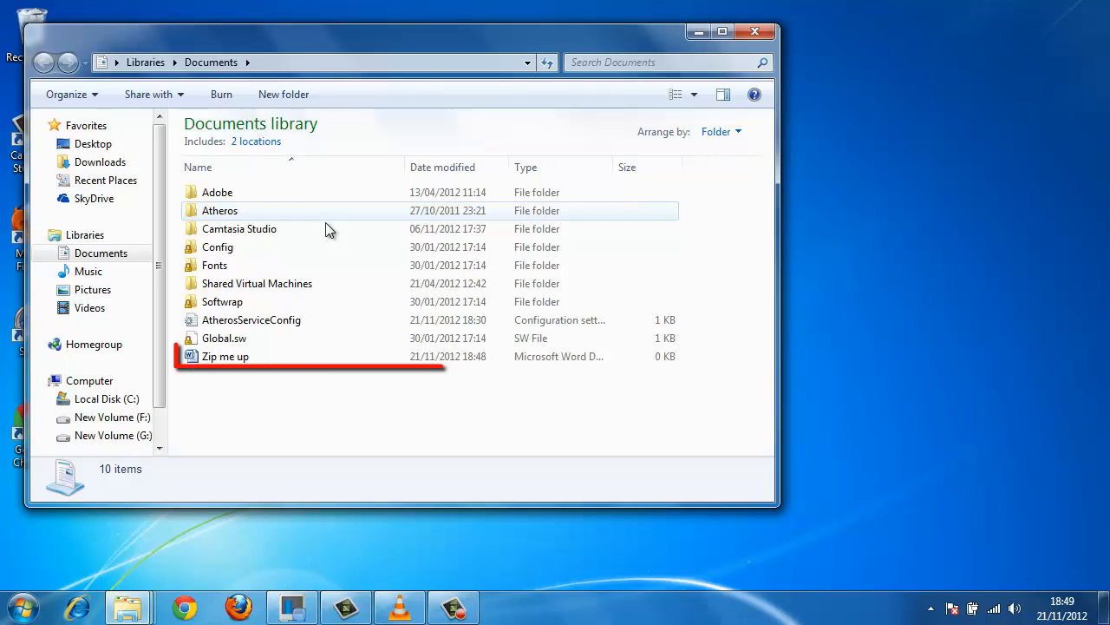
{"action": "left_click", "coordinate": [339, 361]}
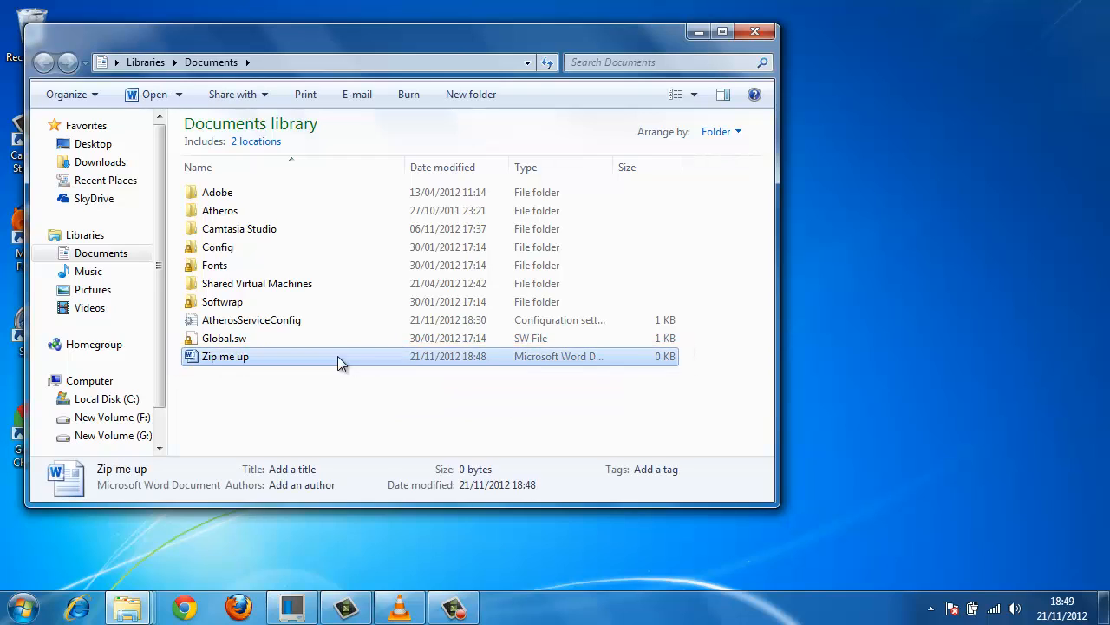
{"action": "right_click", "coordinate": [337, 355]}
{"action": "mouse_move", "coordinate": [469, 415]}
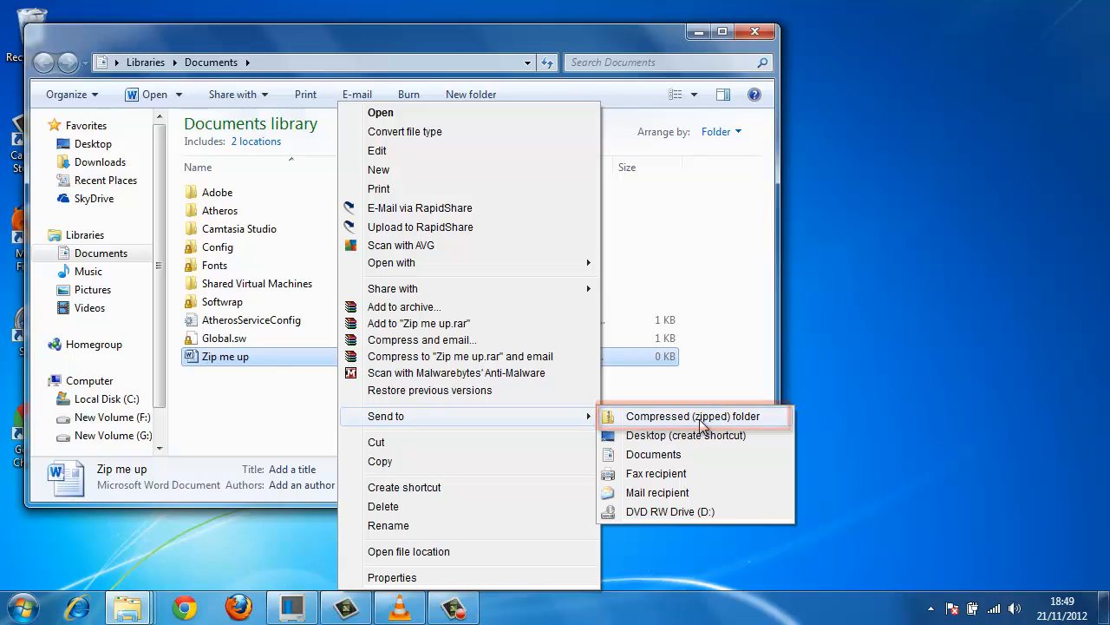
{"action": "left_click", "coordinate": [700, 419]}
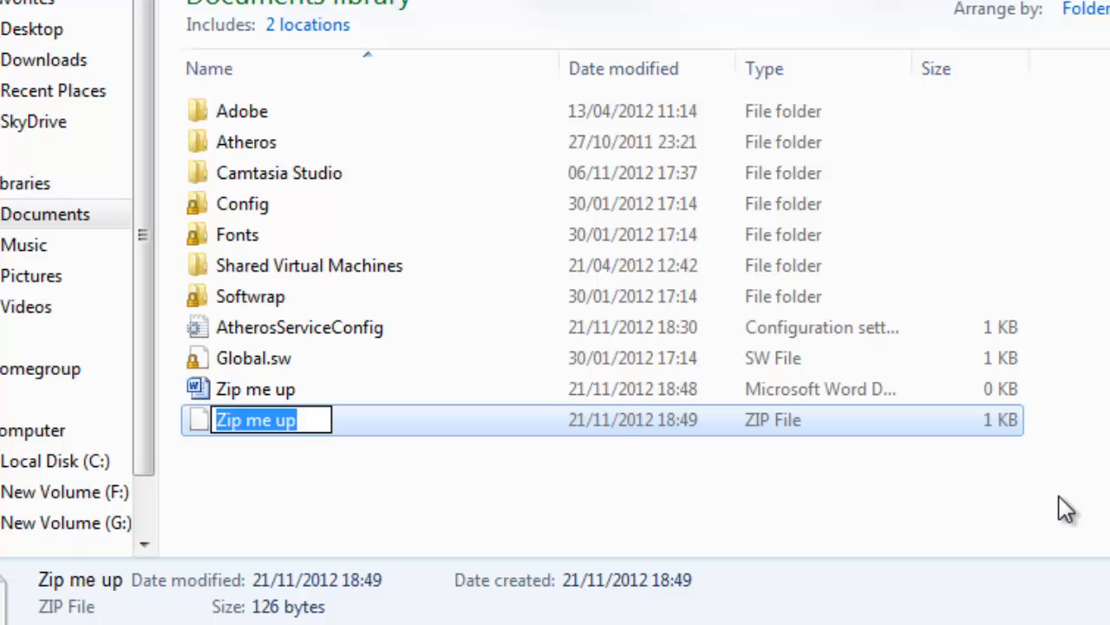
Step: Rename the new ZIP archive to 'Zip me up zipped'
{"action": "key", "text": "End"}
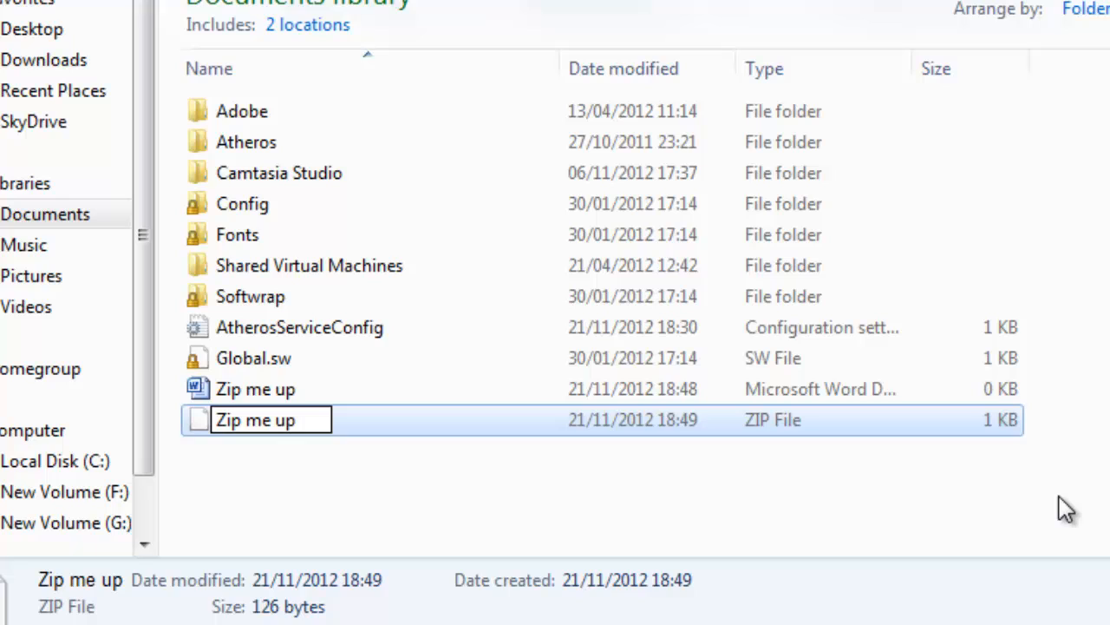
{"action": "type", "text": " zi"}
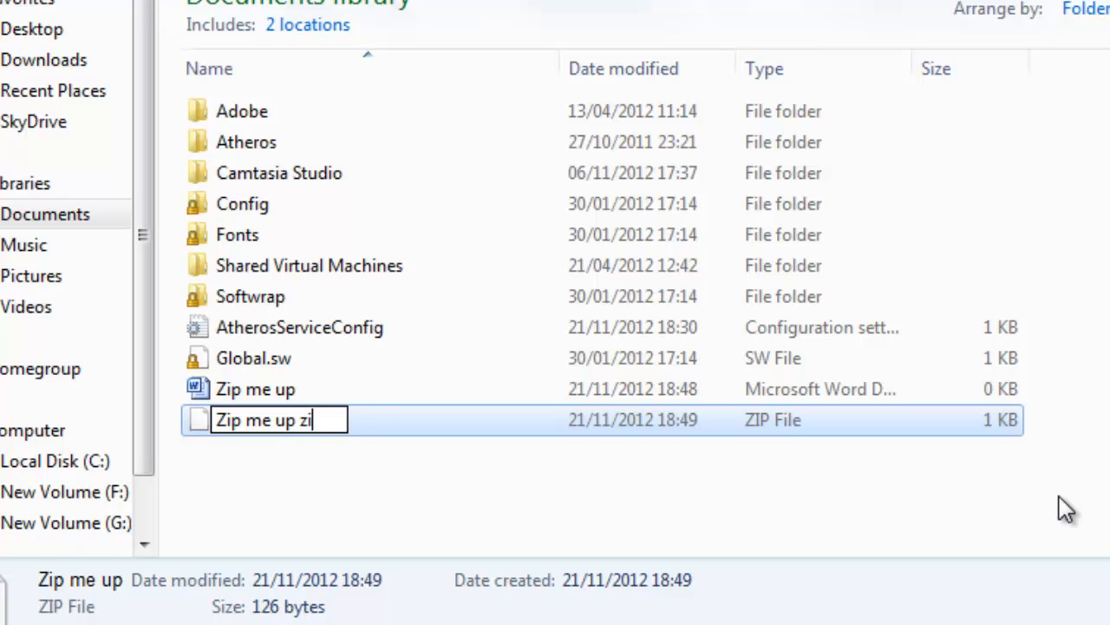
{"action": "type", "text": "pped"}
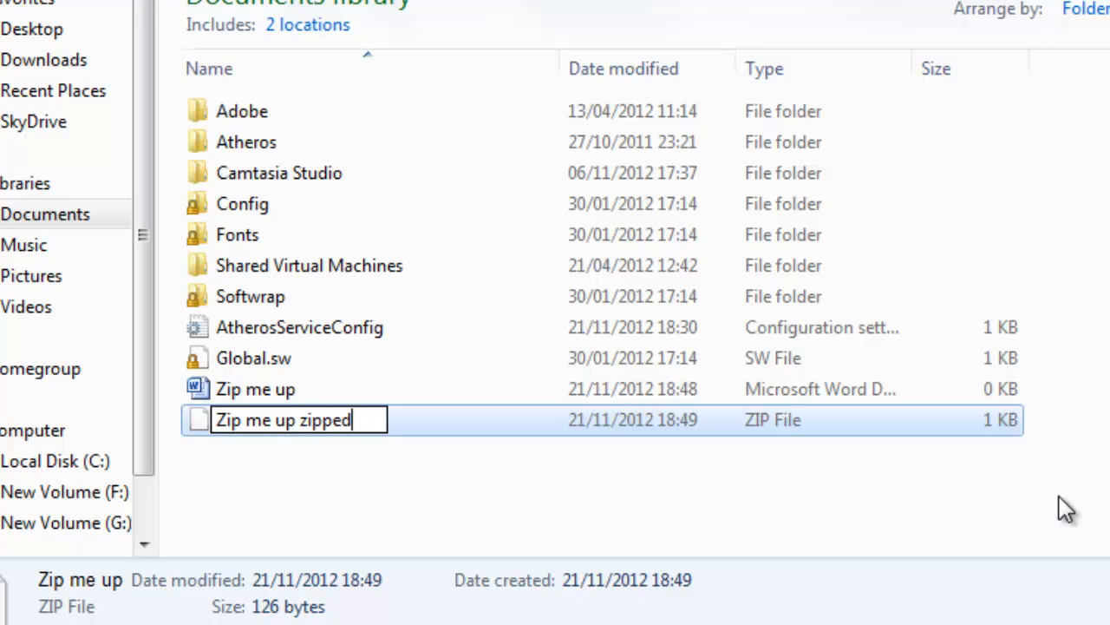
{"action": "key", "text": "Return"}
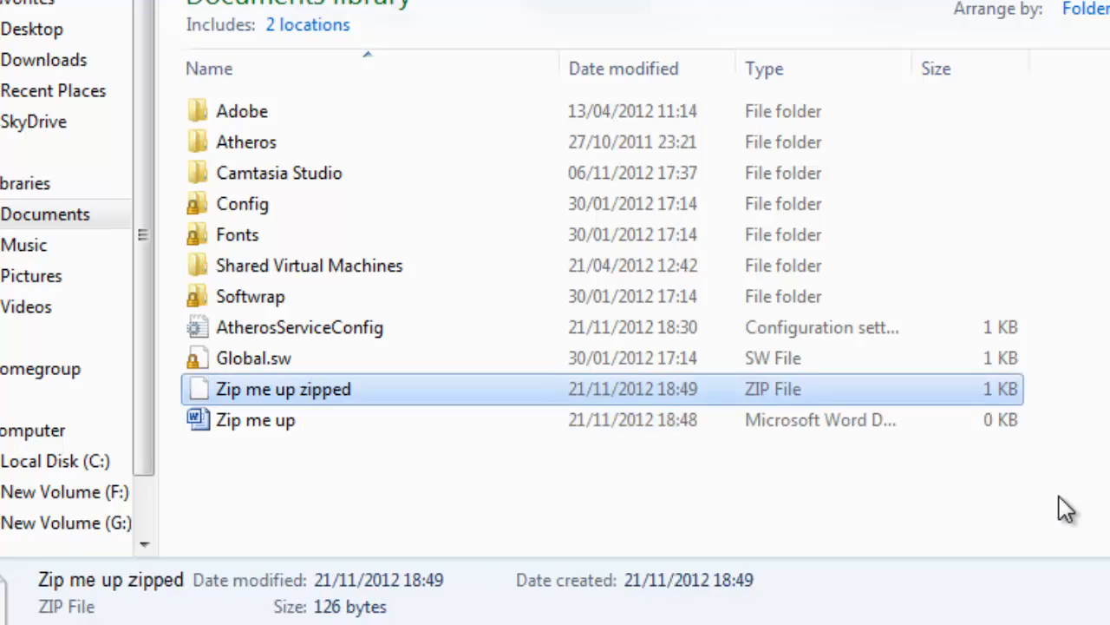